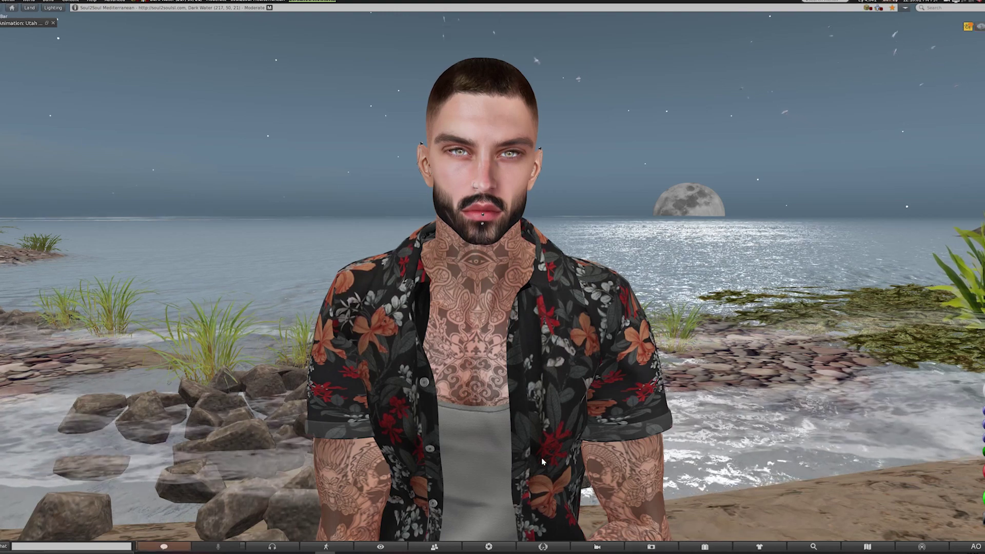
Step: Add the Environments button to the bottom toolbar from the Toolbar buttons window, then close it
right_click(510, 550)
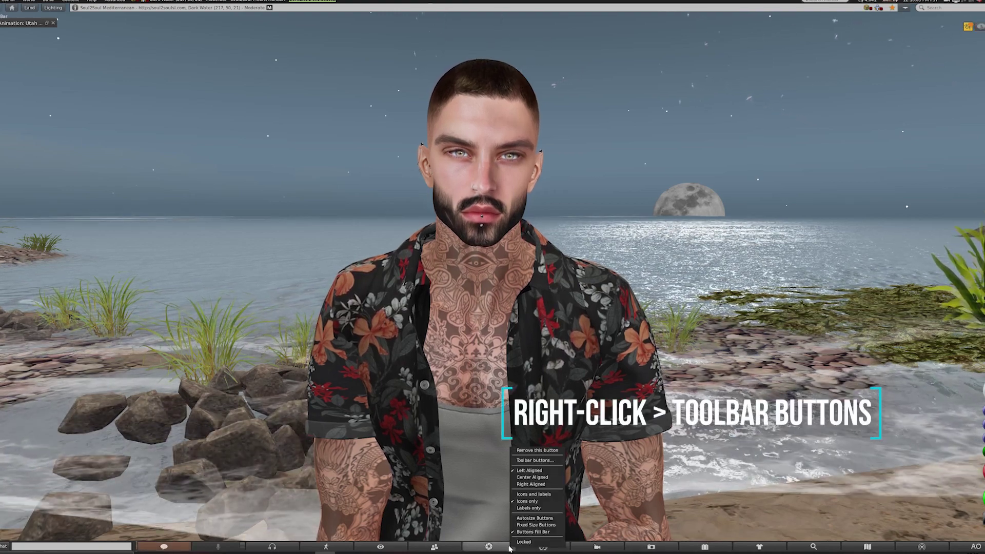
click(533, 460)
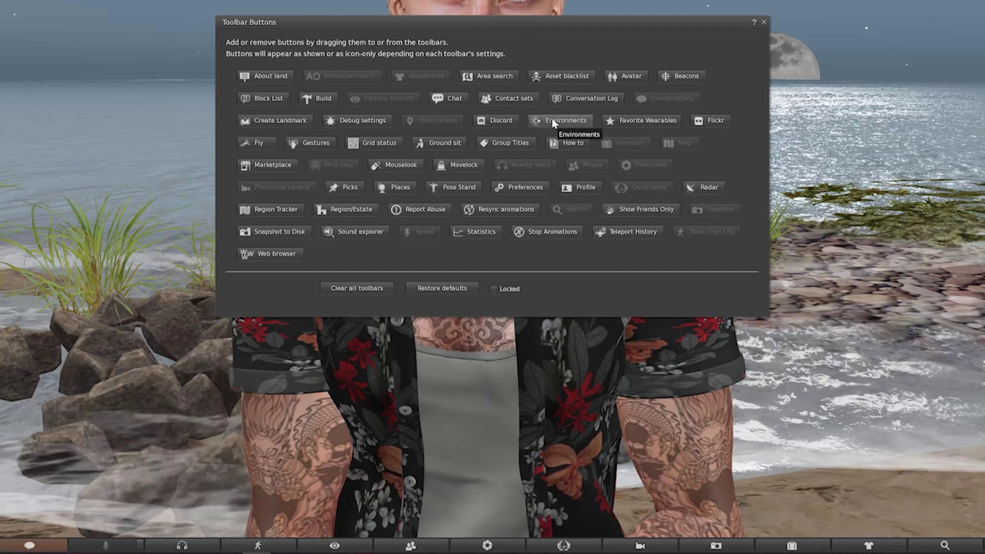
drag(565, 143, 455, 544)
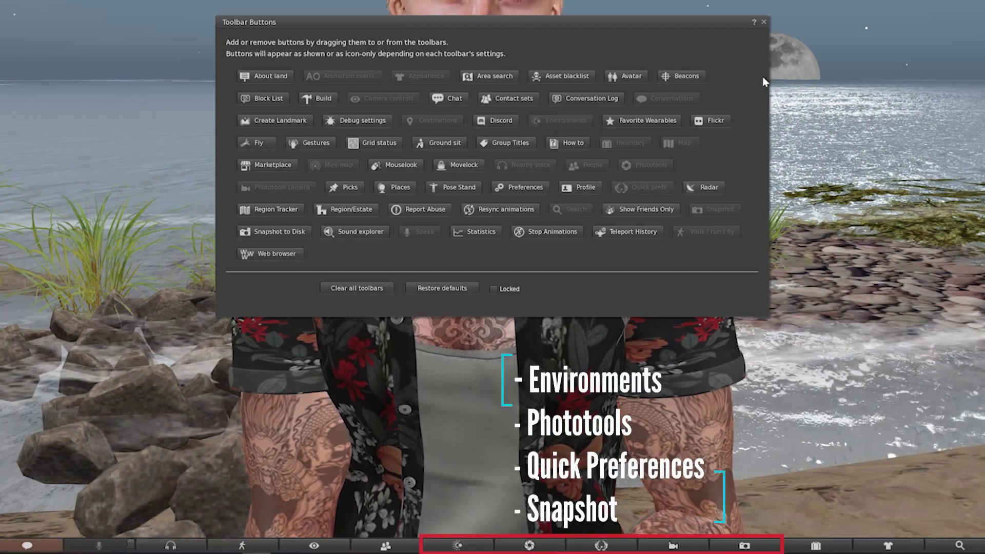
click(764, 22)
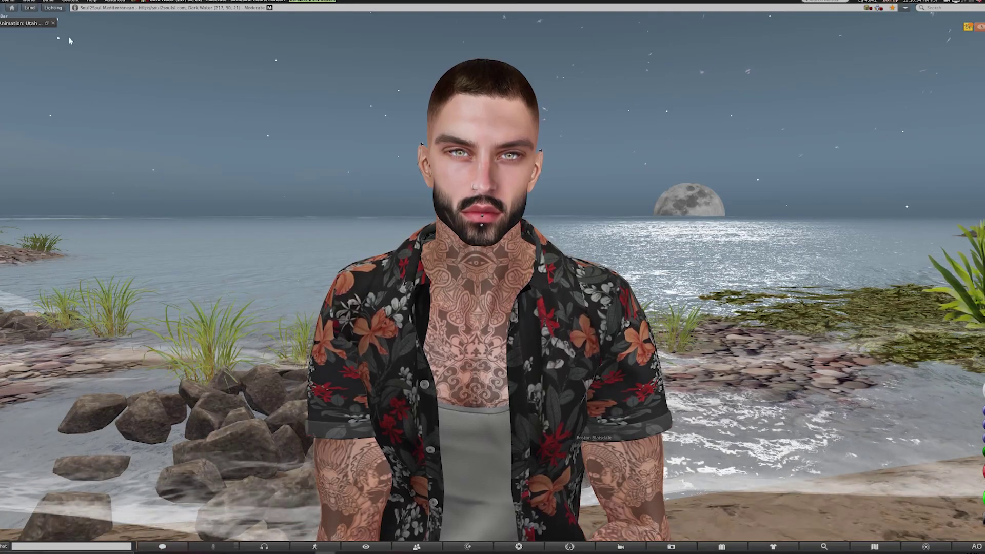
Step: Look up Personal Lighting under World > Environment, then open it from the Lighting button
click(27, 1)
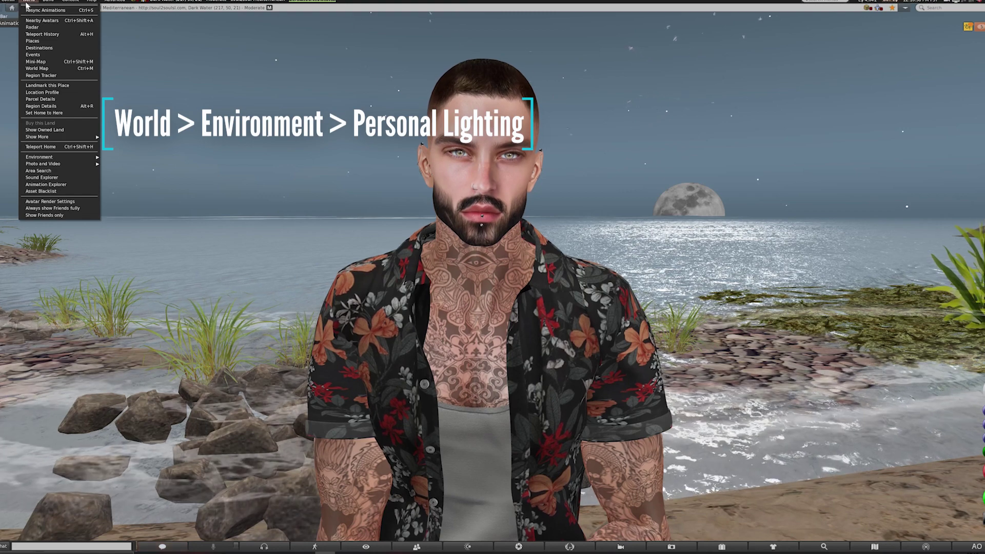
mouse_move(66, 158)
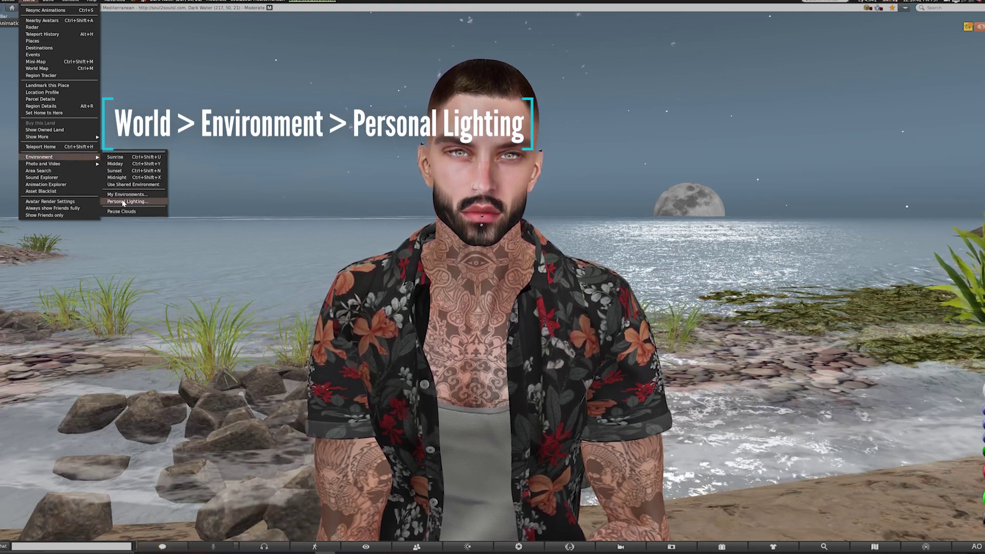
click(28, 4)
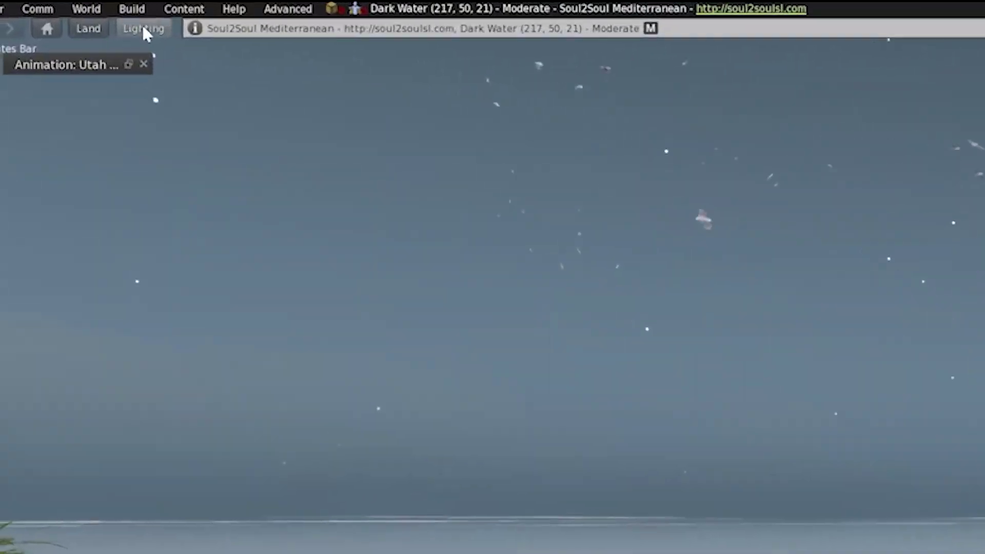
click(141, 31)
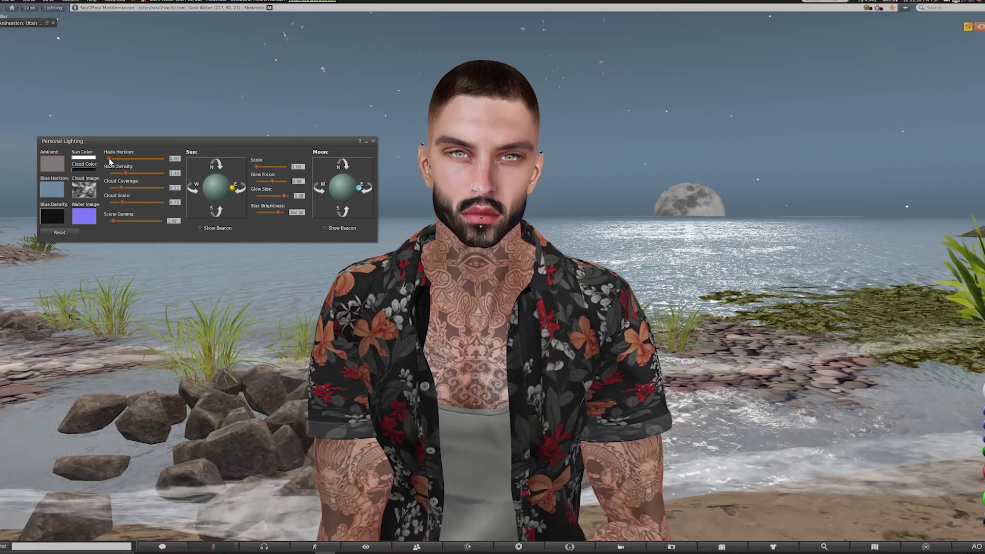
Step: Thicken the horizon haze and slightly brighten the ambient grey colour
mouse_move(262, 218)
mouse_down()
mouse_move(307, 219)
mouse_move(262, 228)
mouse_up()
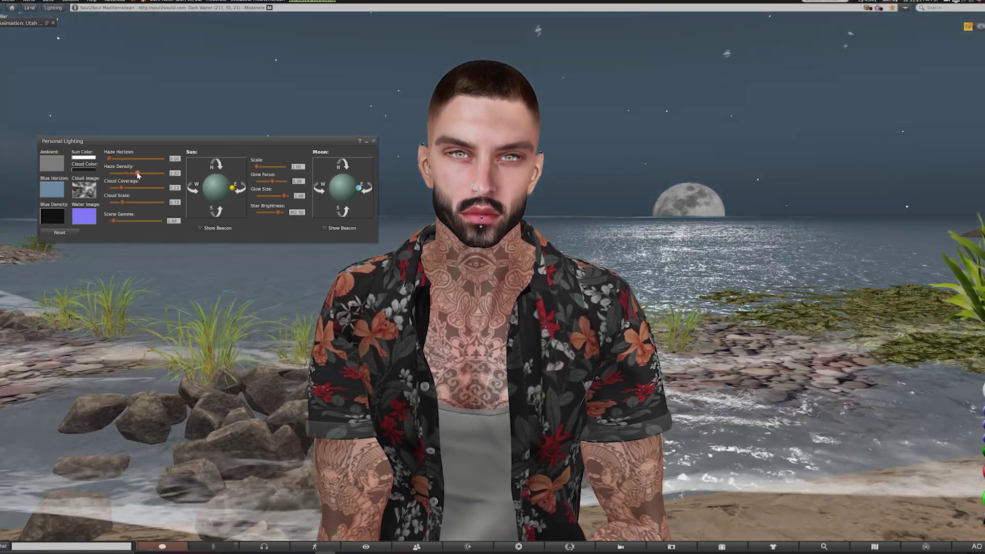
drag(110, 159, 115, 221)
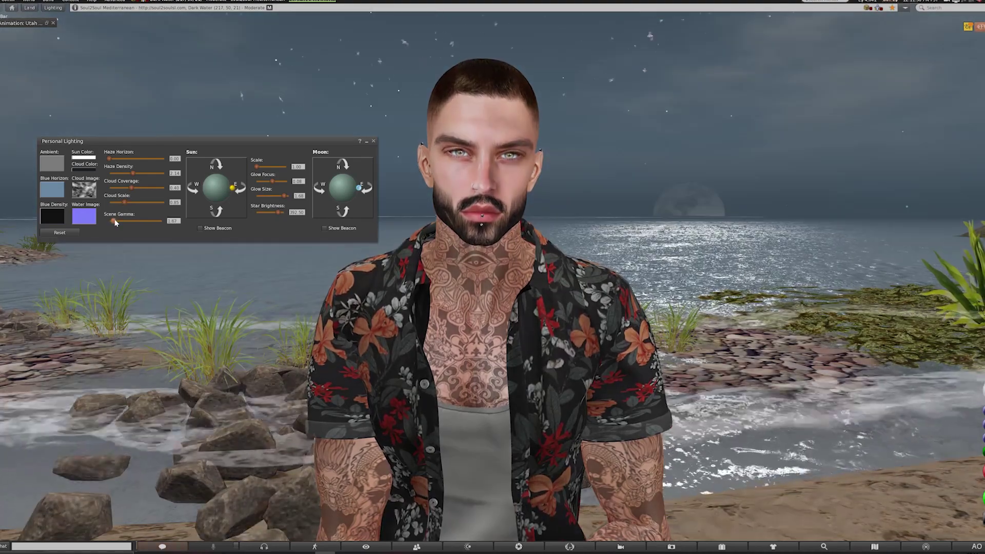
click(52, 163)
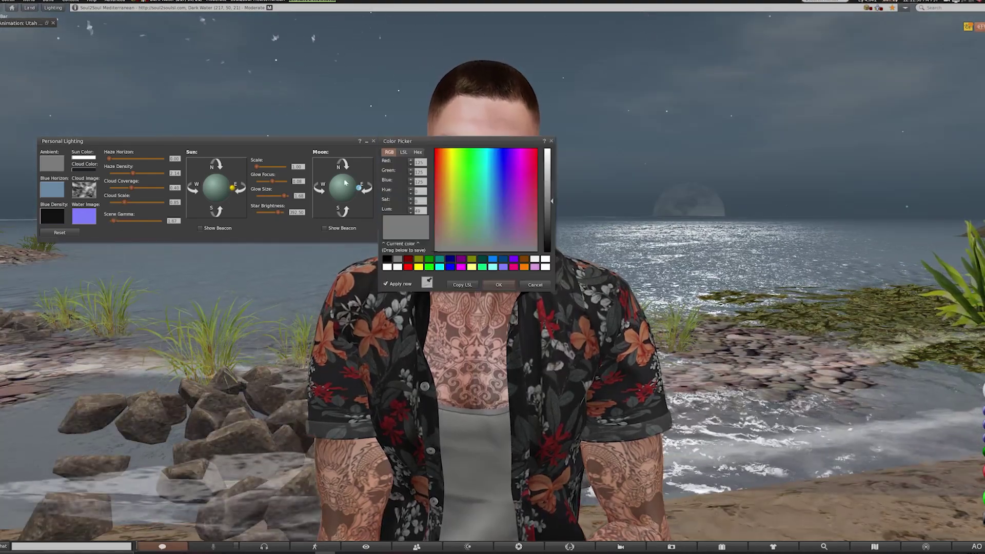
drag(410, 141, 140, 283)
mouse_move(281, 343)
mouse_down()
mouse_move(282, 333)
mouse_move(283, 348)
mouse_up()
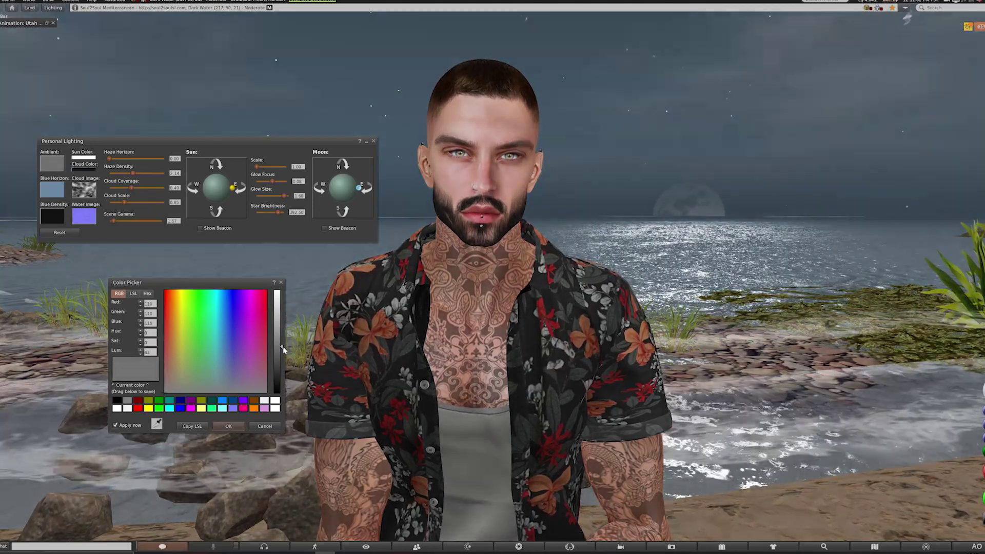
click(229, 426)
Step: Darken the Blue Horizon and Blue Density colours, move the sun toward north and nudge the moon
click(52, 189)
drag(410, 143, 158, 281)
mouse_move(300, 340)
mouse_down()
mouse_move(300, 320)
mouse_move(296, 378)
mouse_move(295, 340)
mouse_up()
click(279, 420)
click(52, 215)
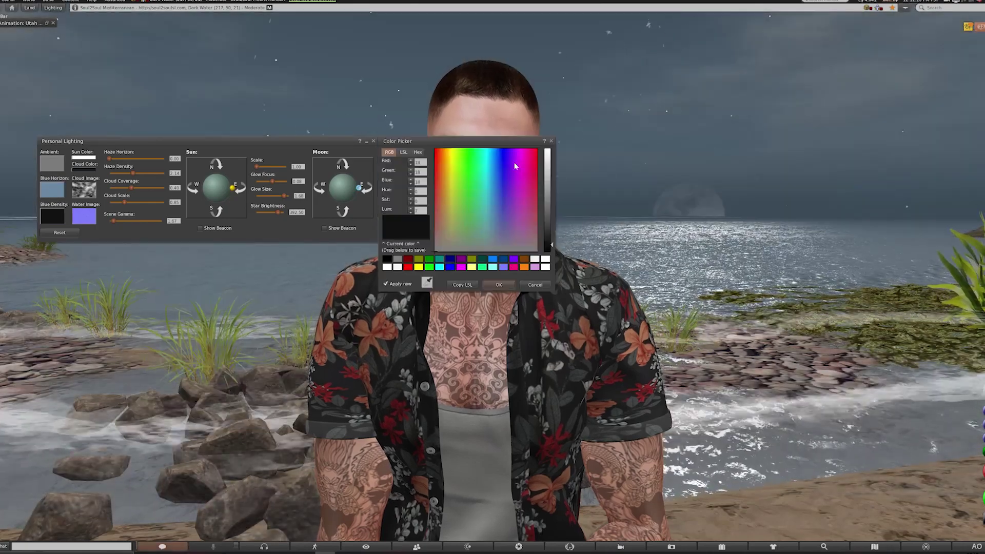
drag(411, 141, 140, 283)
mouse_move(281, 391)
mouse_down()
mouse_move(282, 359)
mouse_move(284, 390)
mouse_up()
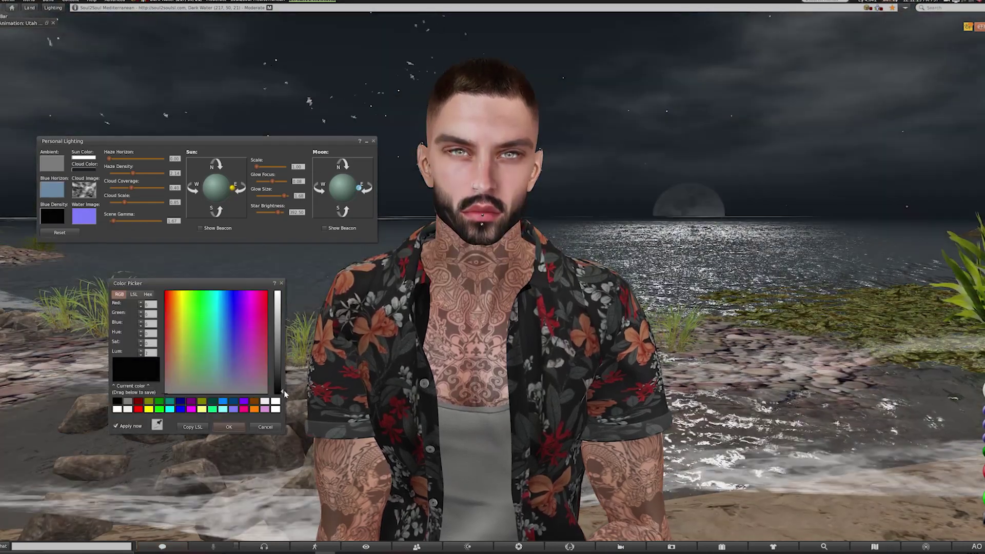
click(265, 426)
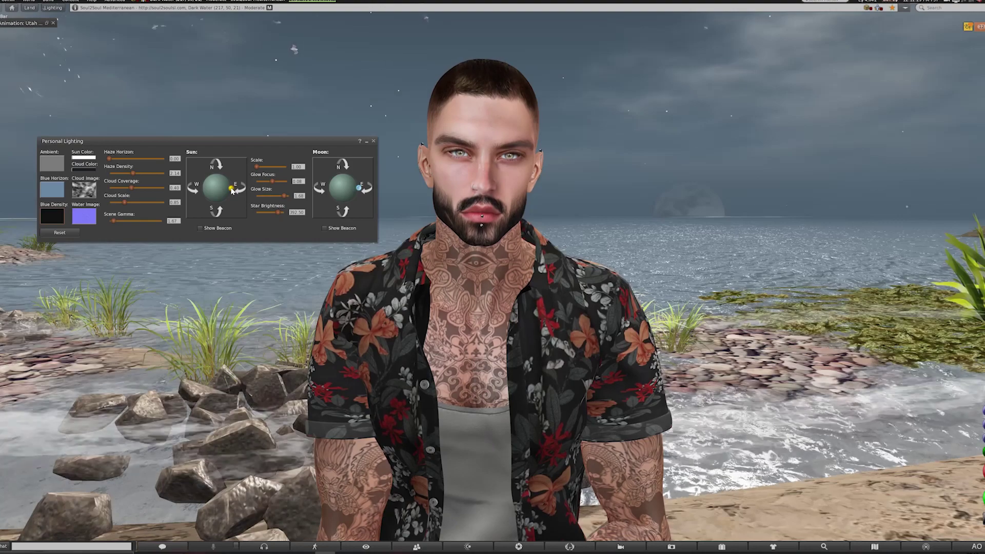
mouse_move(232, 190)
mouse_down()
mouse_move(207, 174)
mouse_move(242, 194)
mouse_move(220, 196)
mouse_up()
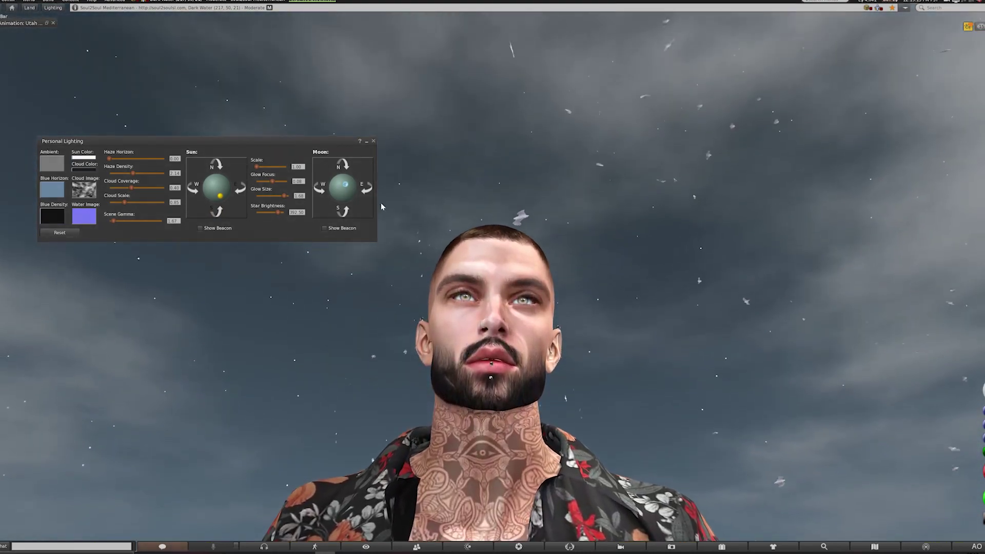
drag(345, 184, 358, 193)
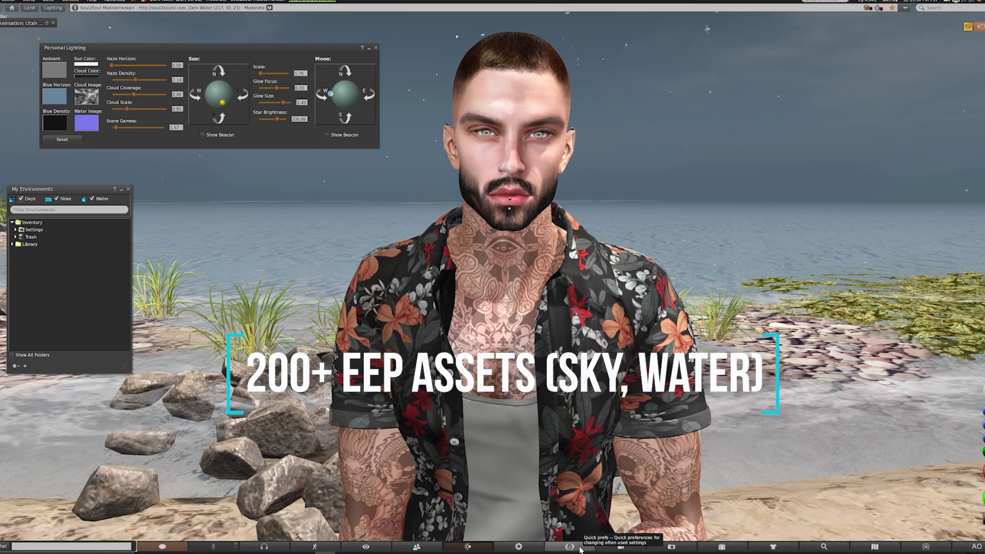
Step: In Phototools, step the sky preset forward to A-6AM and cycle water presets toward [TOR] Maldives
click(518, 546)
drag(191, 84, 226, 166)
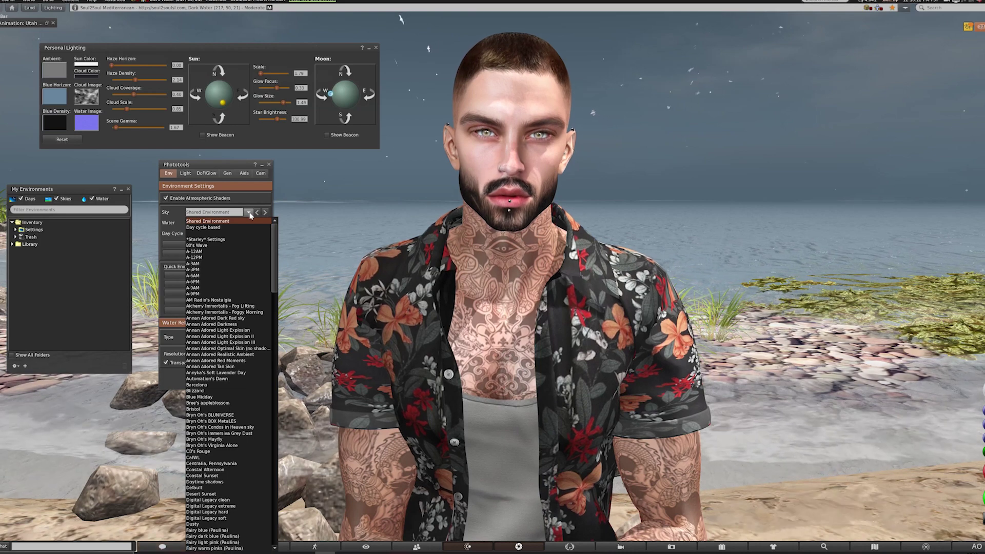
click(249, 215)
click(263, 214)
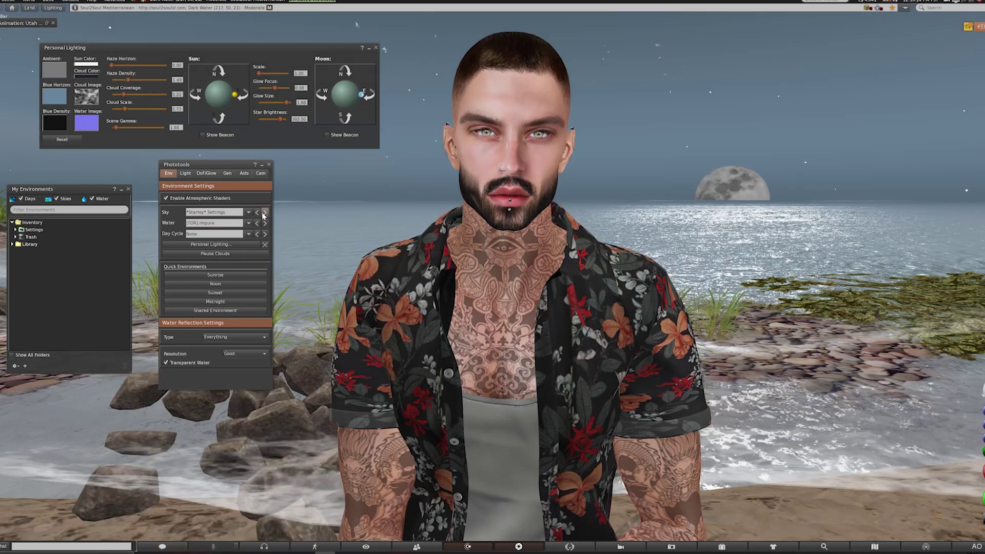
click(263, 213)
click(263, 214)
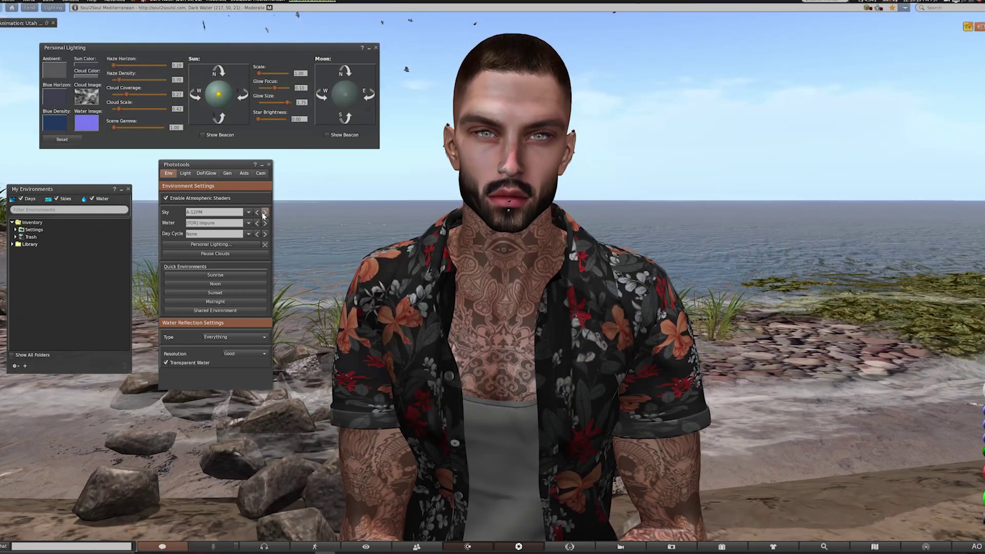
click(264, 212)
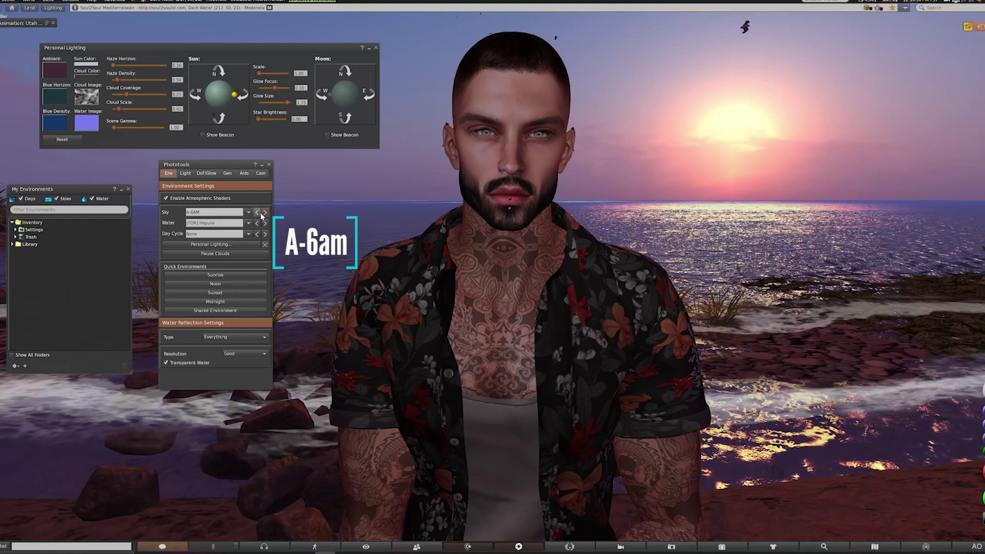
click(265, 223)
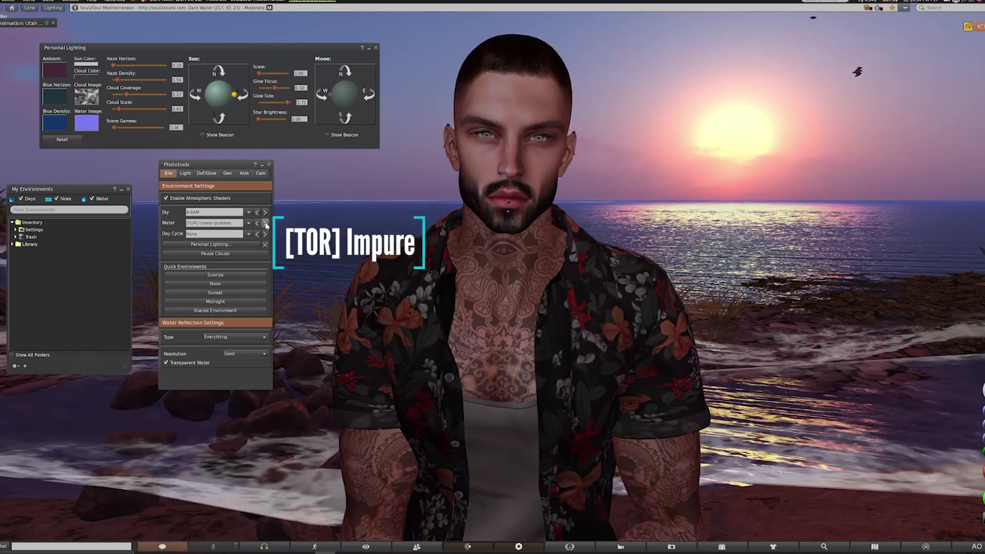
click(266, 224)
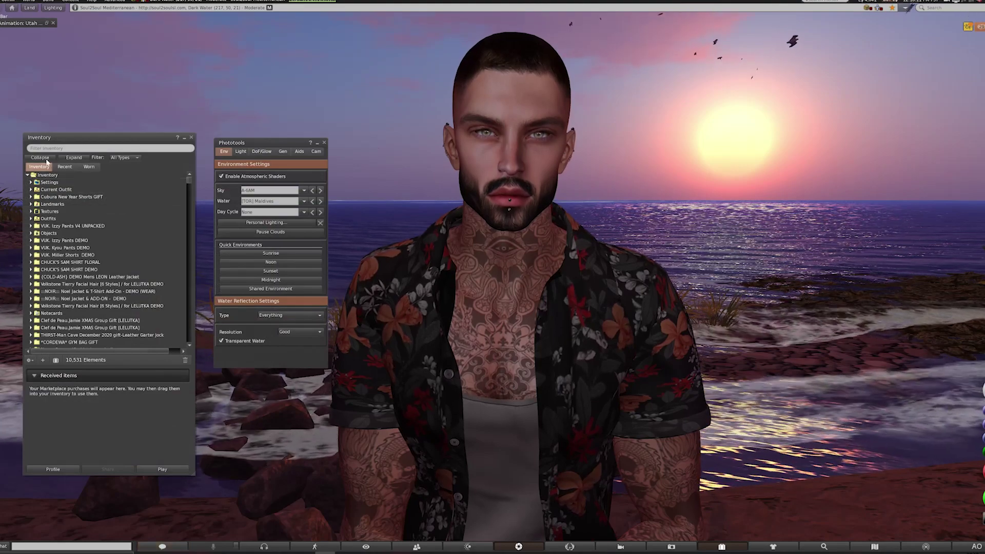
Step: Filter the inventory for '6am' and copy the Library's A-6AM sky
click(28, 175)
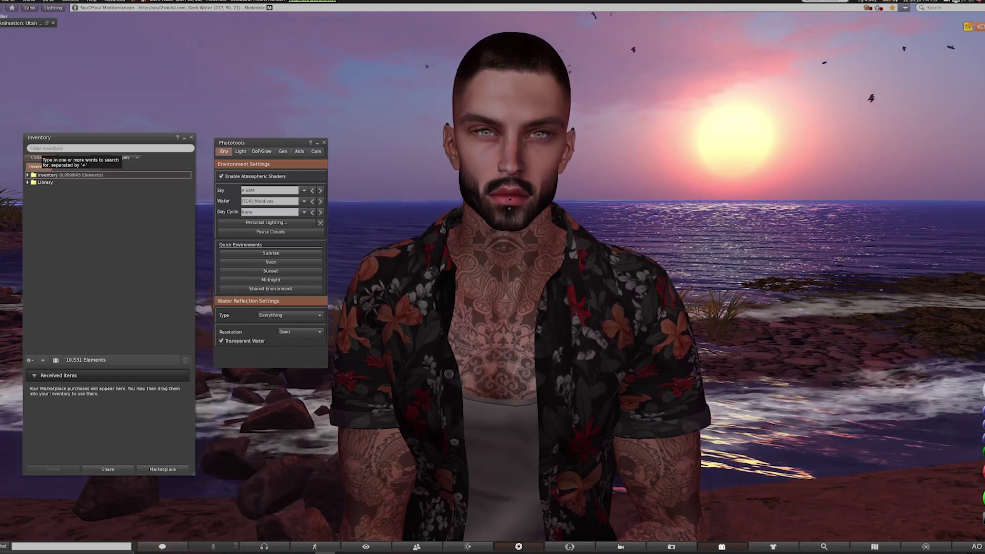
click(58, 148)
text(6a)
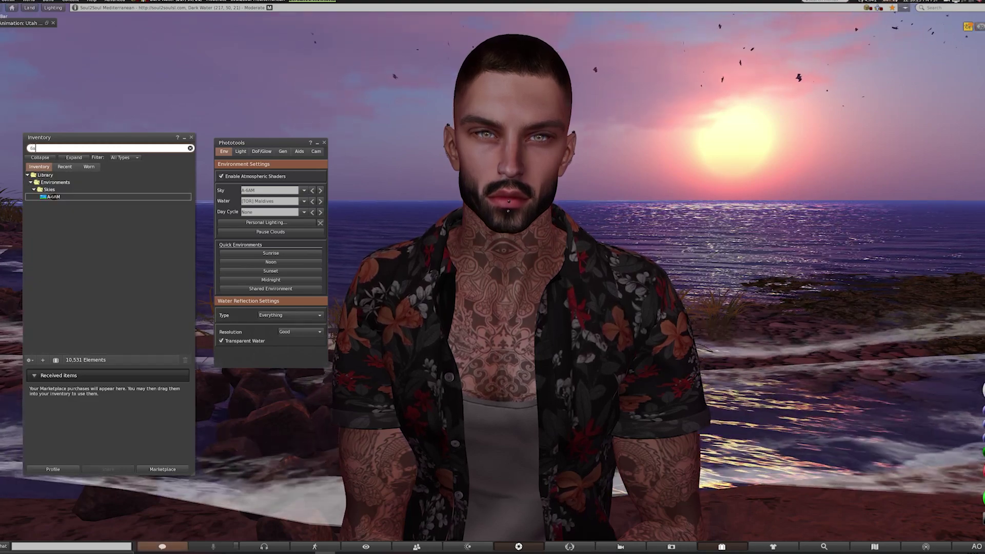
key(BackSpace)
text(am)
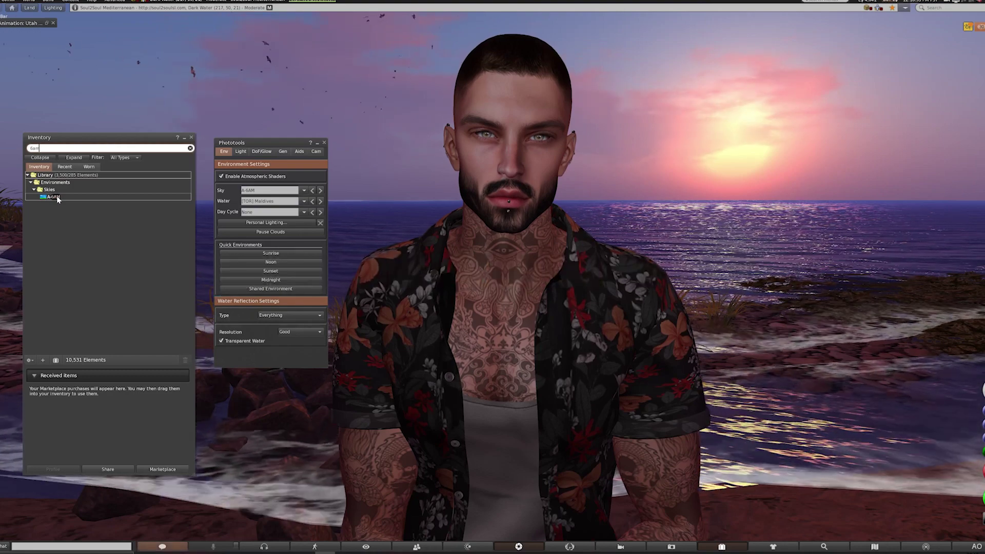
right_click(53, 197)
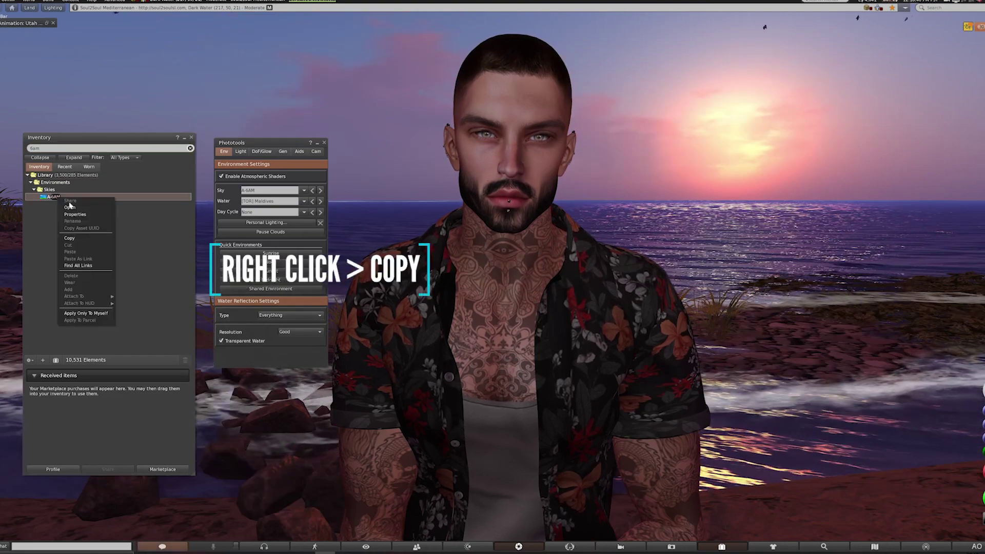
click(69, 238)
Step: Clear the filter and paste the A-6AM sky copy into the Settings folder
click(191, 149)
click(30, 182)
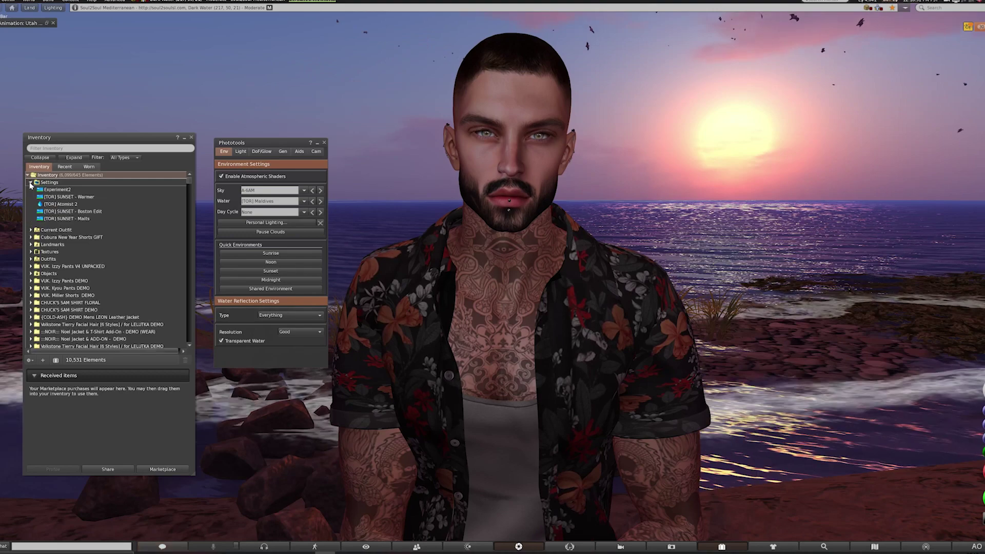
right_click(81, 183)
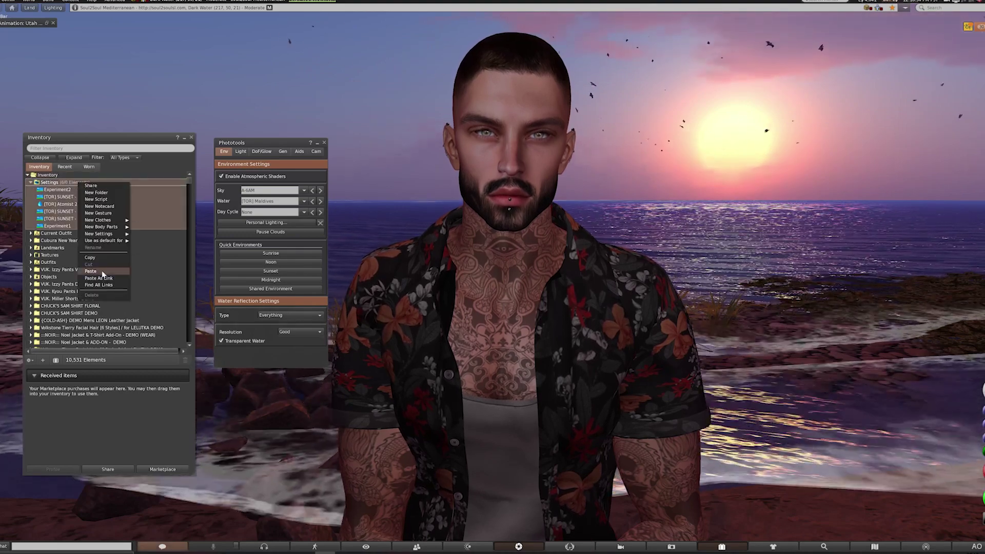
click(102, 272)
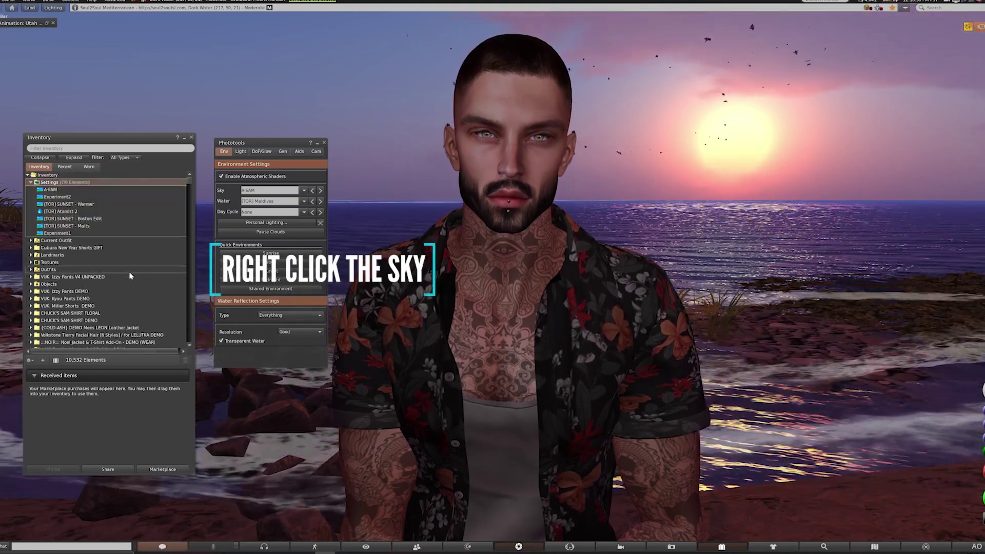
right_click(63, 189)
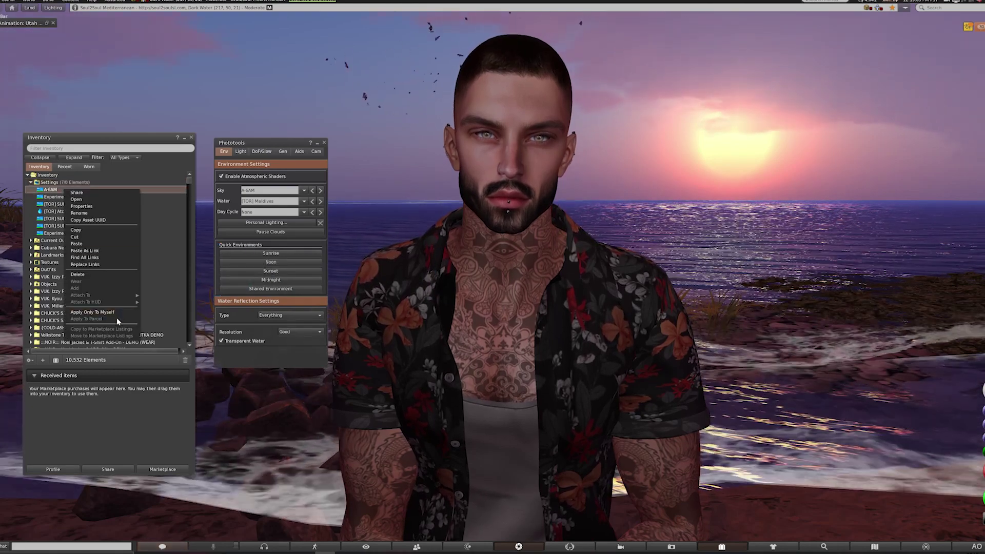
Step: Apply A-6AM only to yourself, raising haze horizon to 0.34, ice level, and cloud coverage to 0.31
click(117, 311)
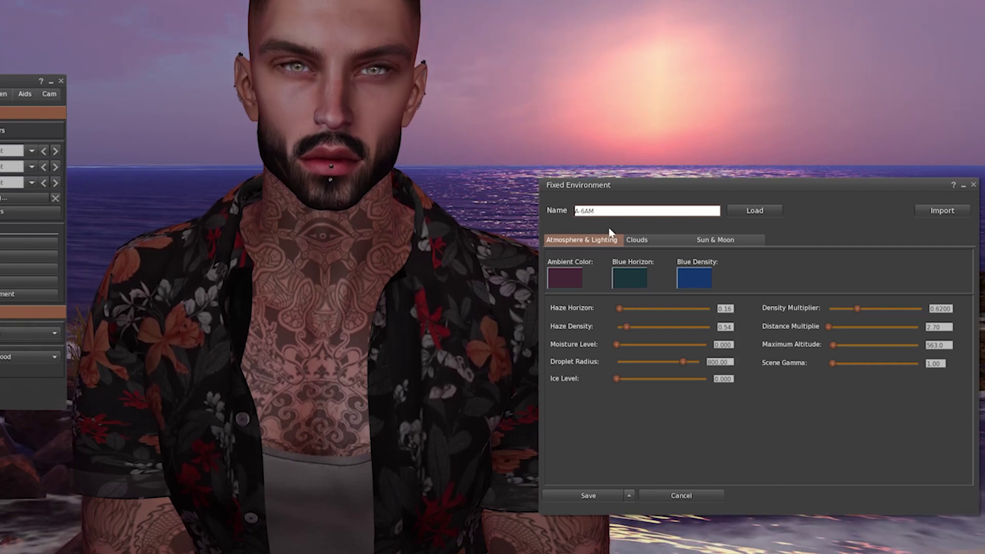
drag(618, 309, 622, 313)
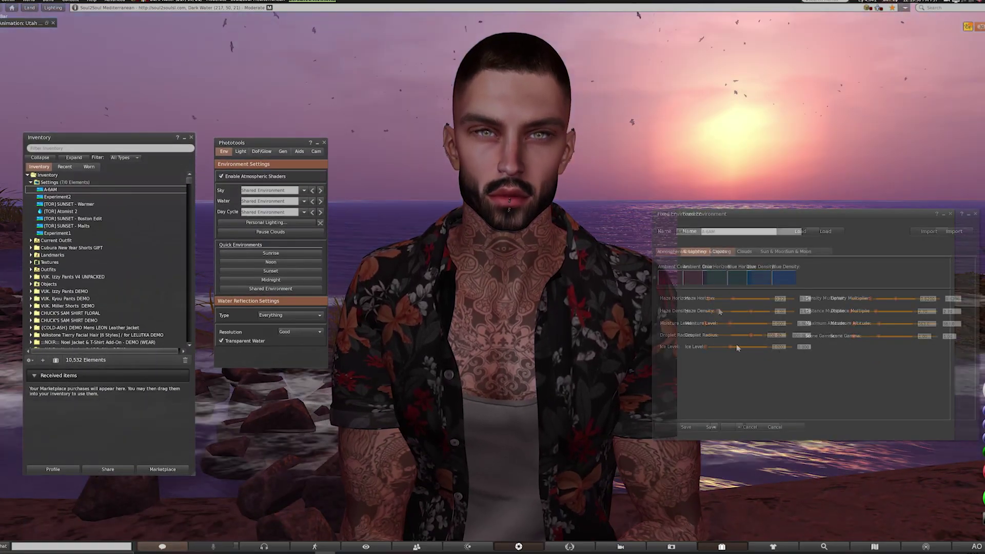
drag(730, 347, 761, 351)
click(757, 253)
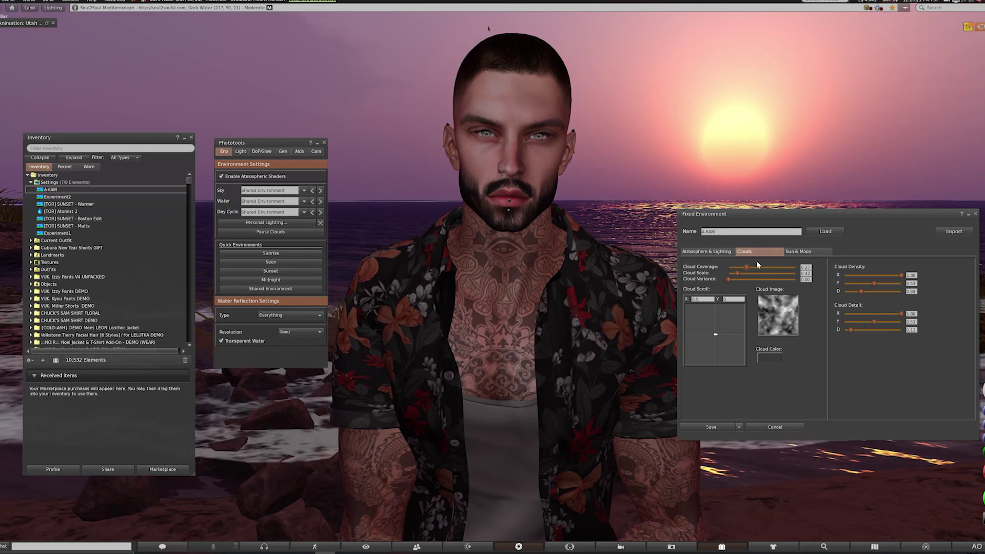
click(750, 268)
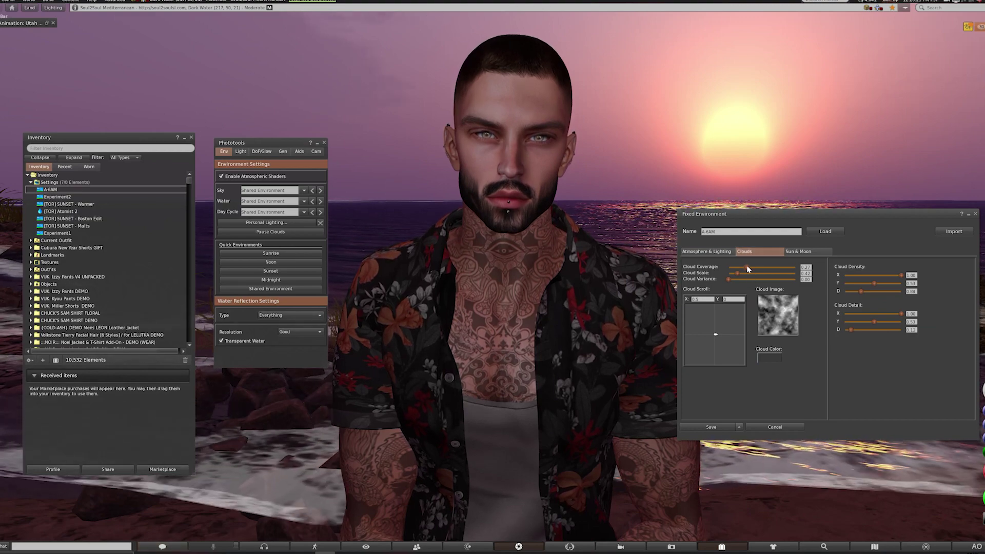
Step: Reposition the sun and moon on their trackballs
click(798, 251)
drag(718, 306, 734, 307)
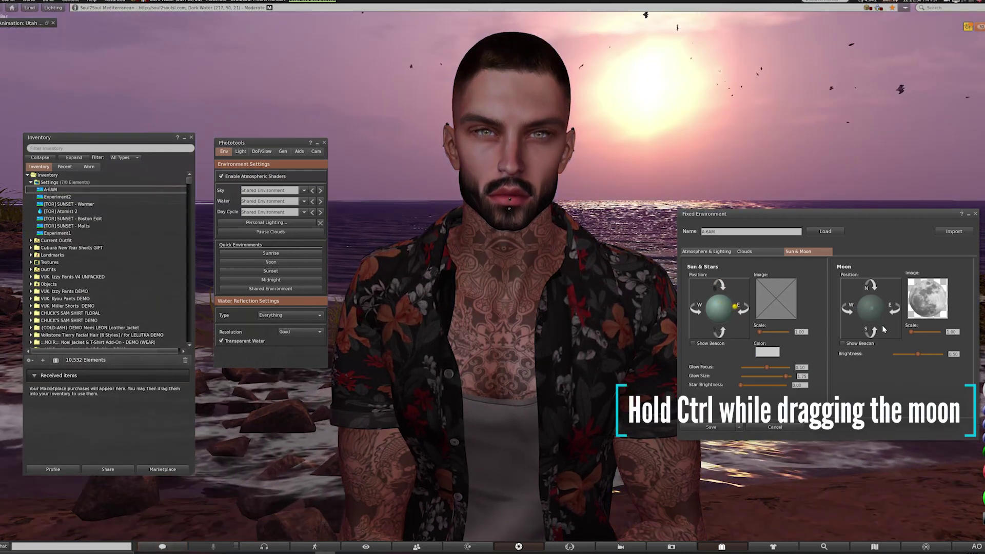
mouse_move(879, 328)
mouse_down()
mouse_move(873, 303)
mouse_move(884, 294)
mouse_up()
Step: Save the sky as 'Boston Edit A-6AM (new)' and apply it only to yourself
click(739, 427)
click(716, 450)
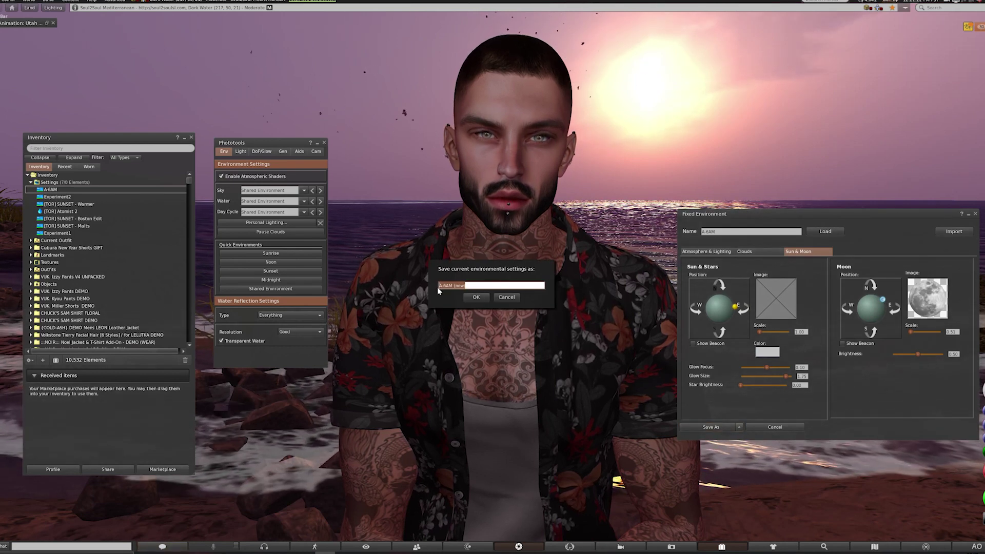
key(Home)
text(Bost)
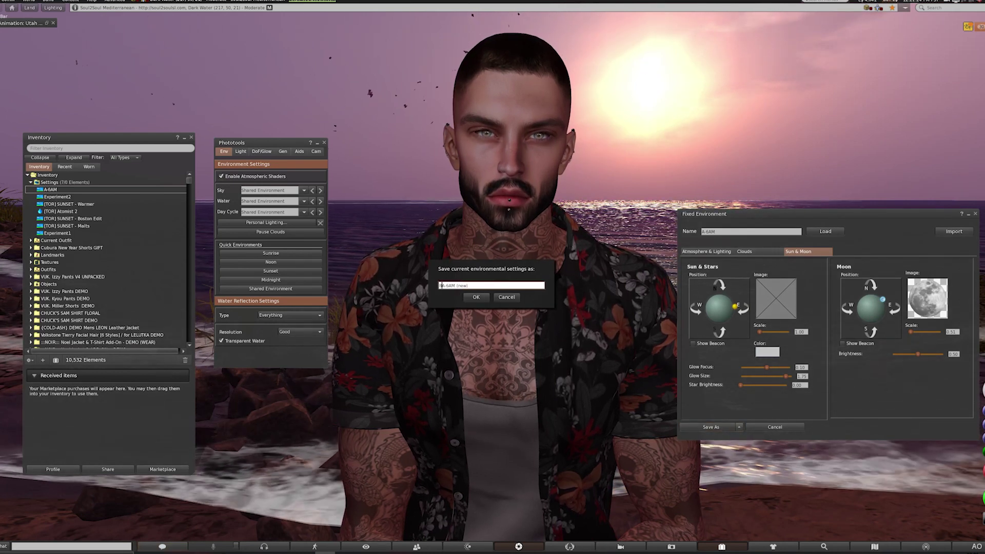
text(on Edit)
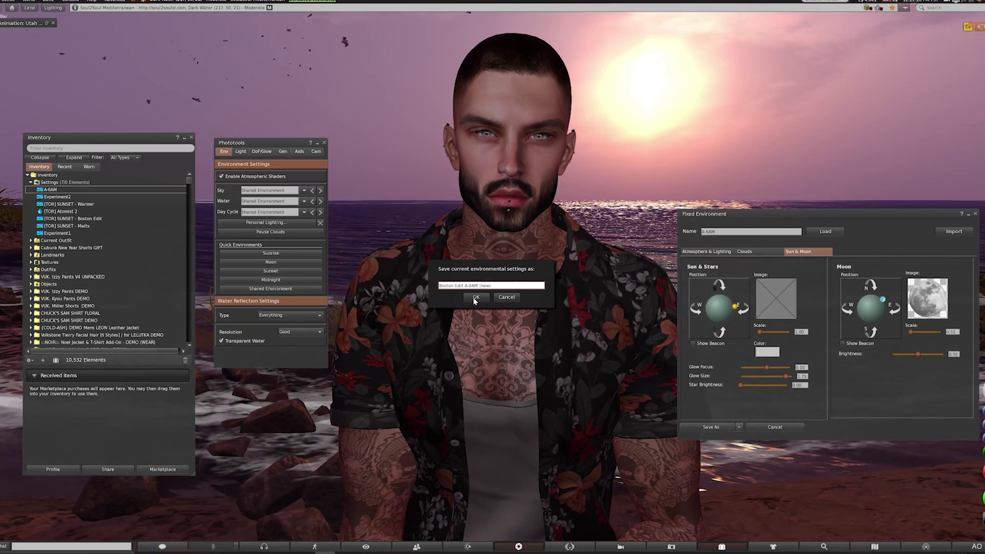
key(Return)
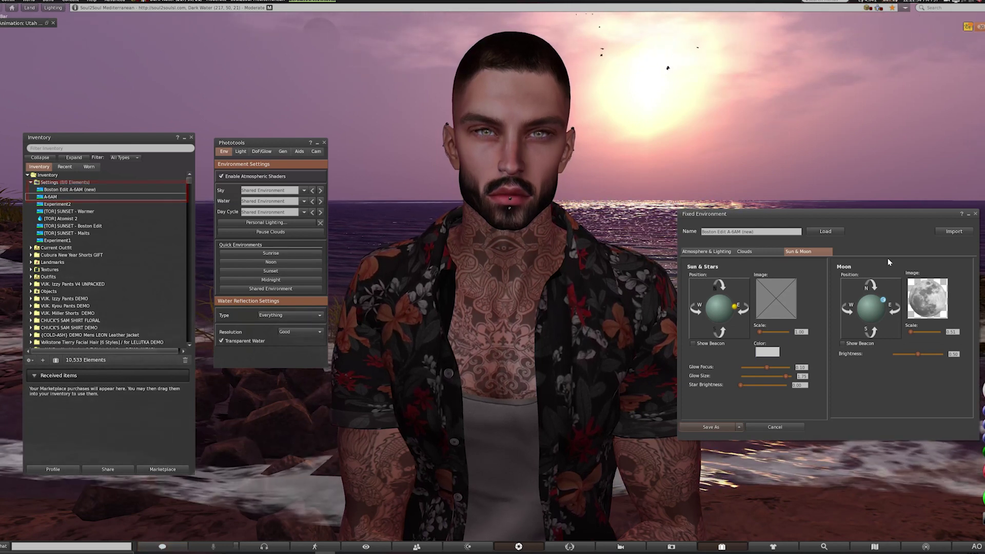
right_click(60, 196)
click(89, 320)
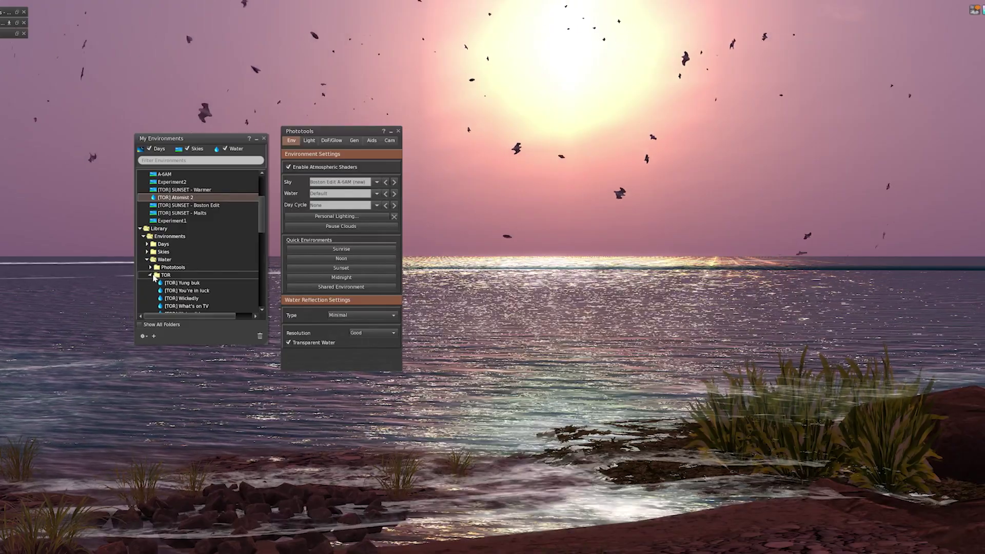
Step: Adjust the large wave direction and speed of the [TOR] Maldives water
scroll(263, 231, down, 4)
drag(264, 233, 262, 275)
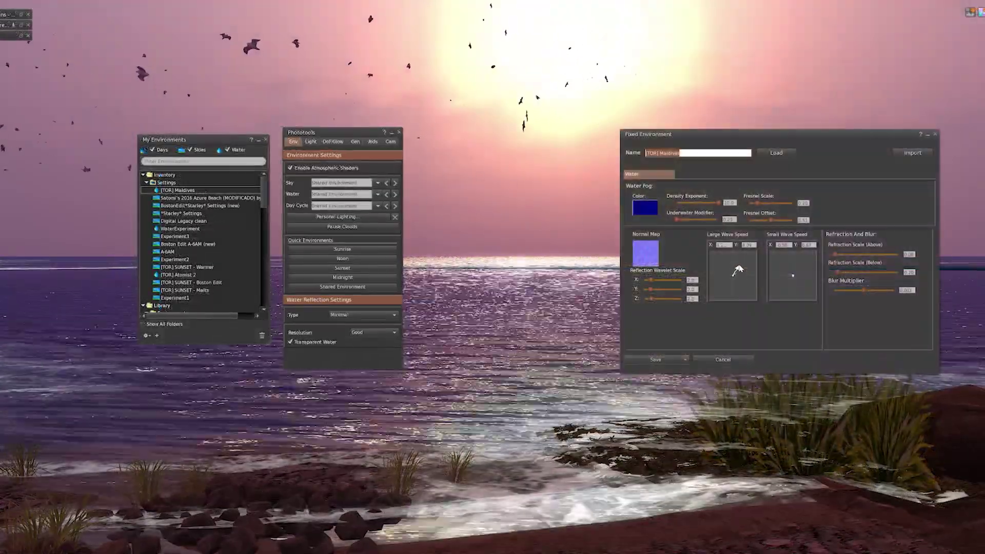
drag(736, 276, 744, 266)
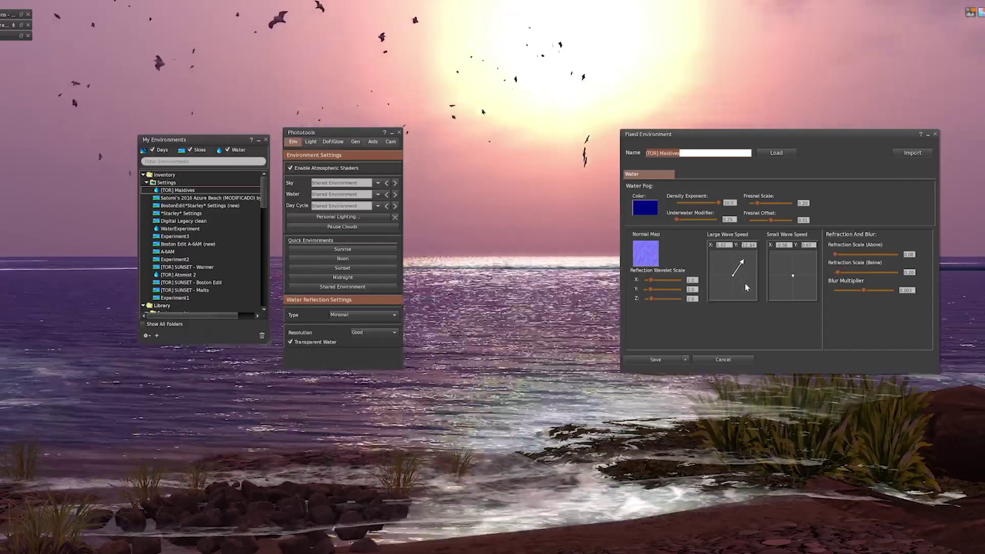
click(740, 267)
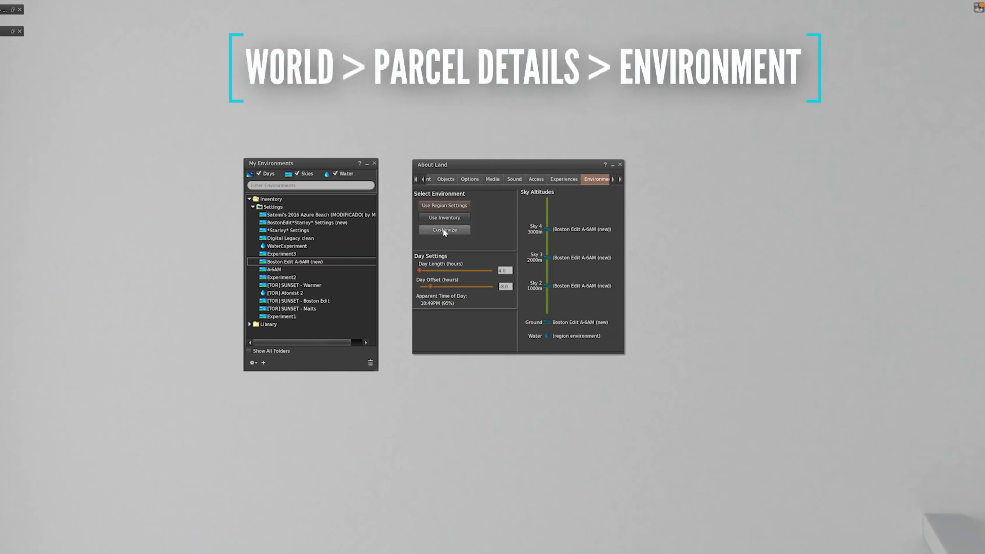
Step: Open the parcel's day cycle editor and inspect its Sky 1000m and Water tracks
click(444, 230)
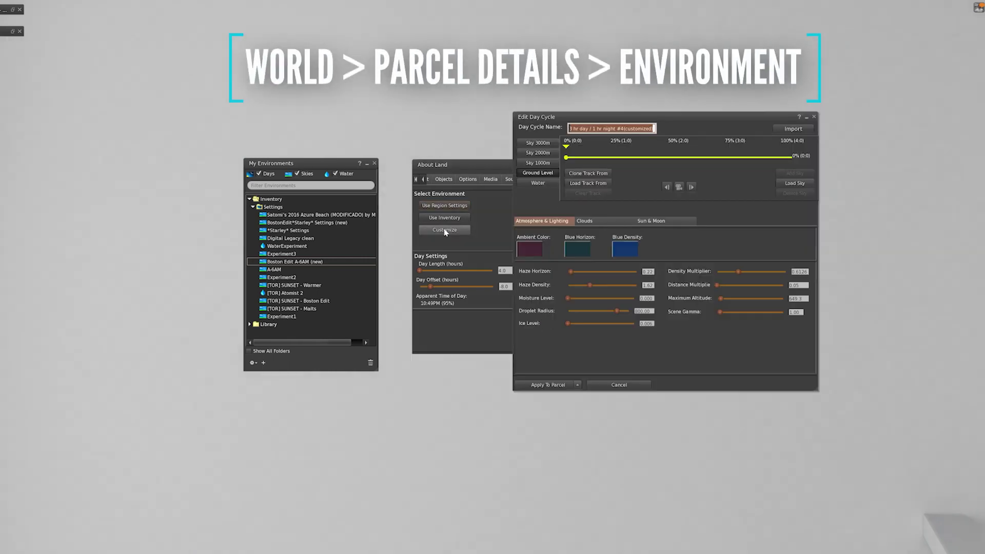
drag(474, 170, 448, 196)
drag(638, 118, 734, 120)
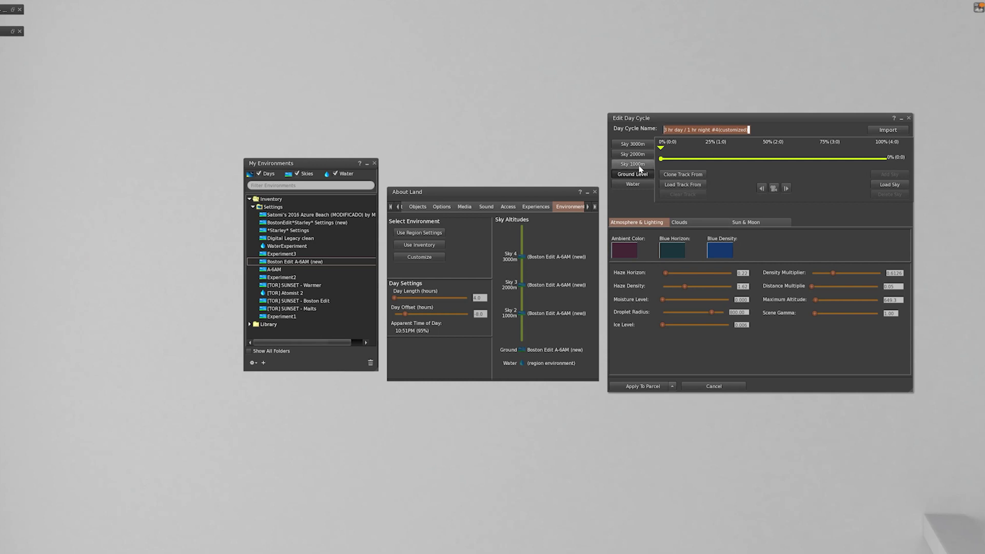
click(639, 165)
click(636, 185)
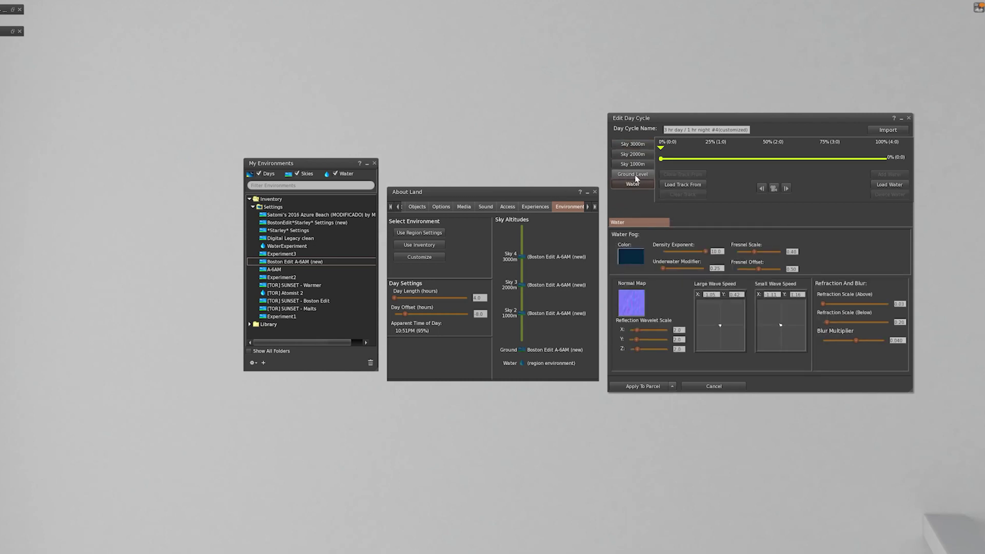